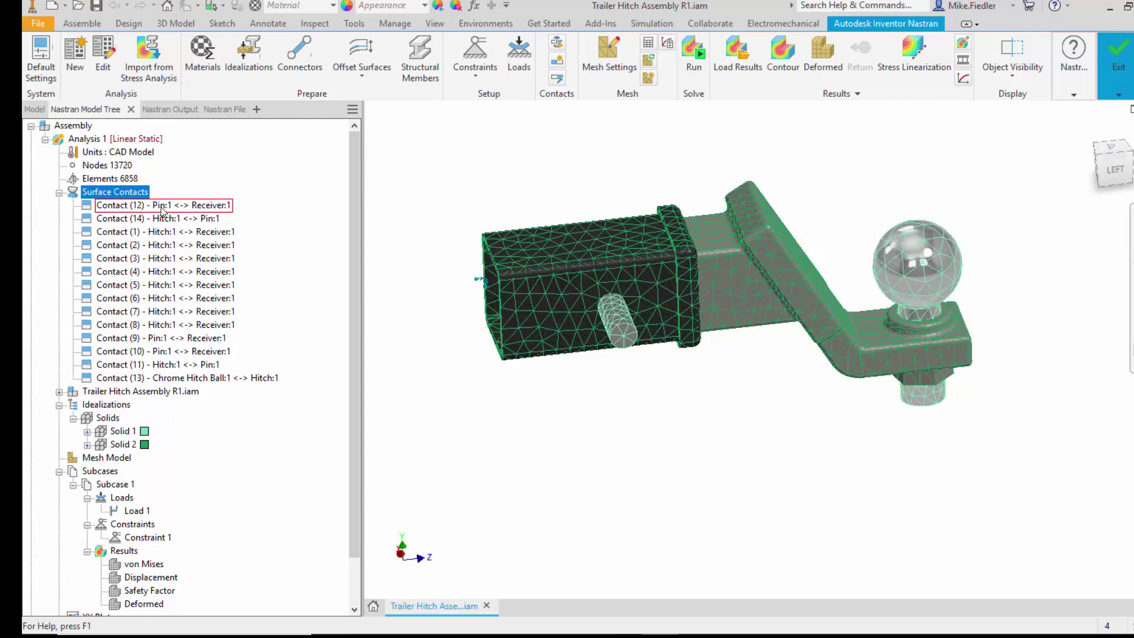
Review the settings of the surface contact Contact (12) between the pin and the receiver.
right_click(162, 211)
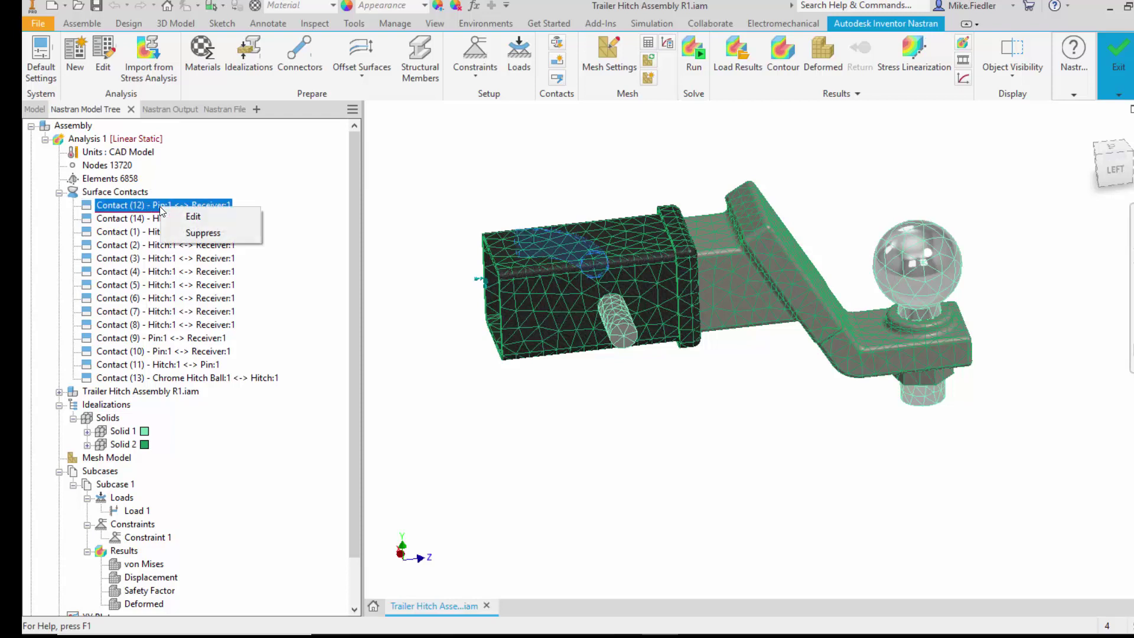
left_click(190, 217)
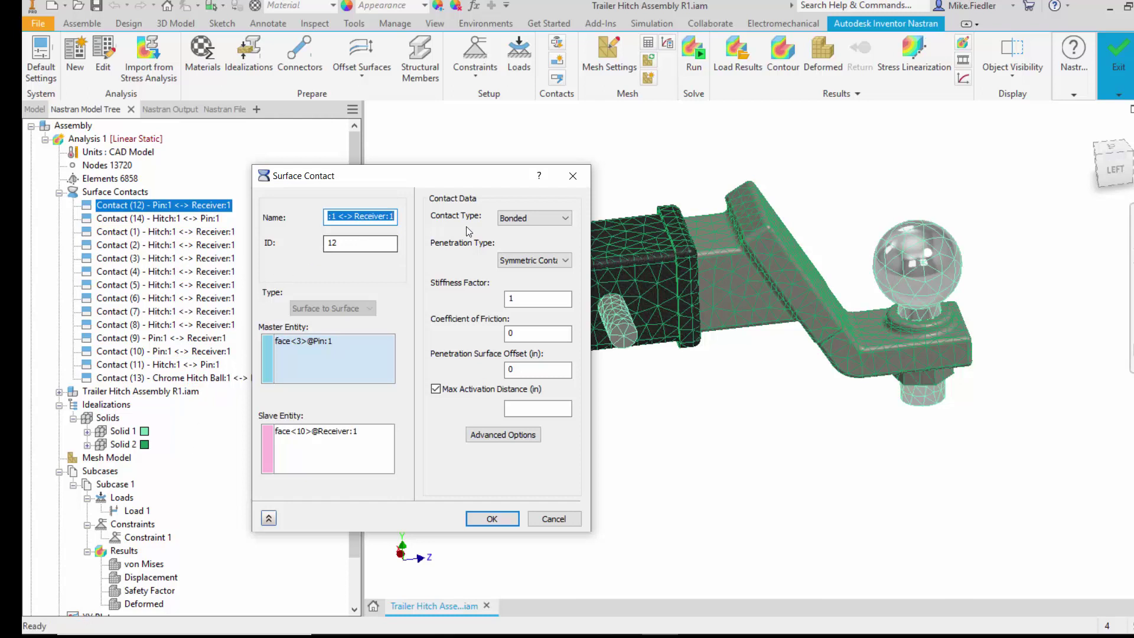
left_click(501, 522)
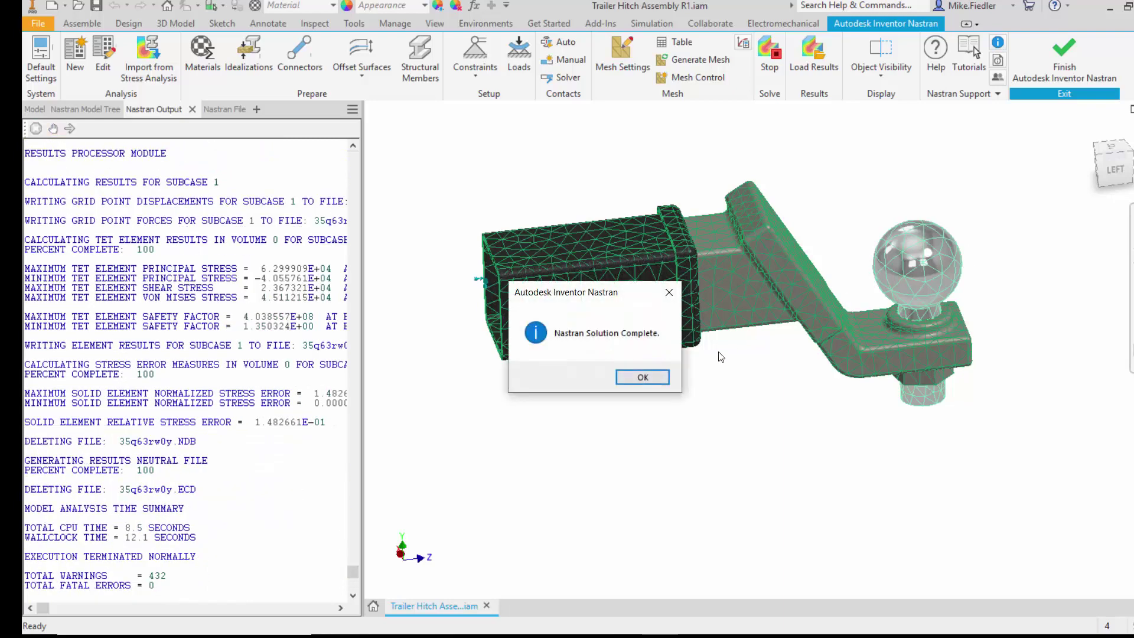
Load the results of the completed solution and review the surface contact geometry statistics in the Nastran output.
left_click(629, 382)
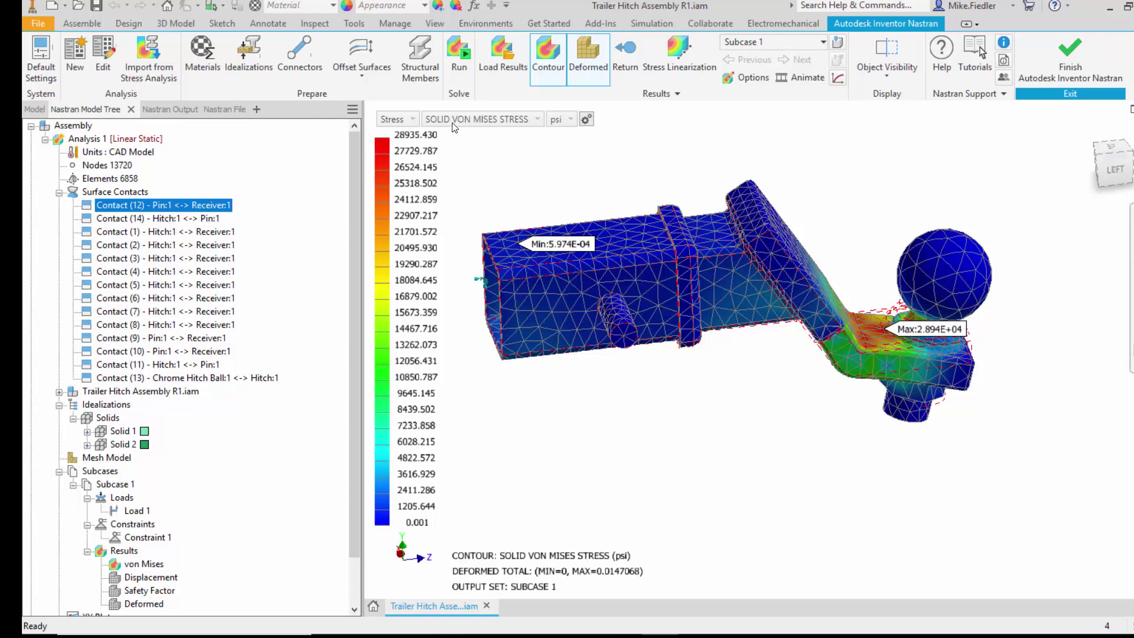
left_click(183, 108)
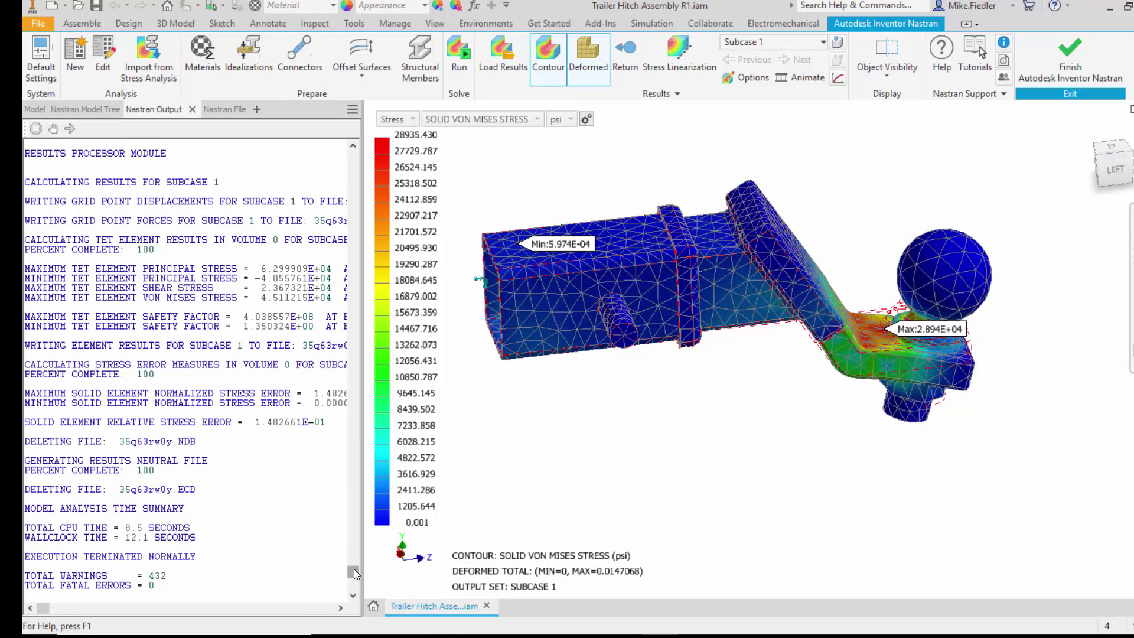
left_click_drag(353, 571, 356, 175)
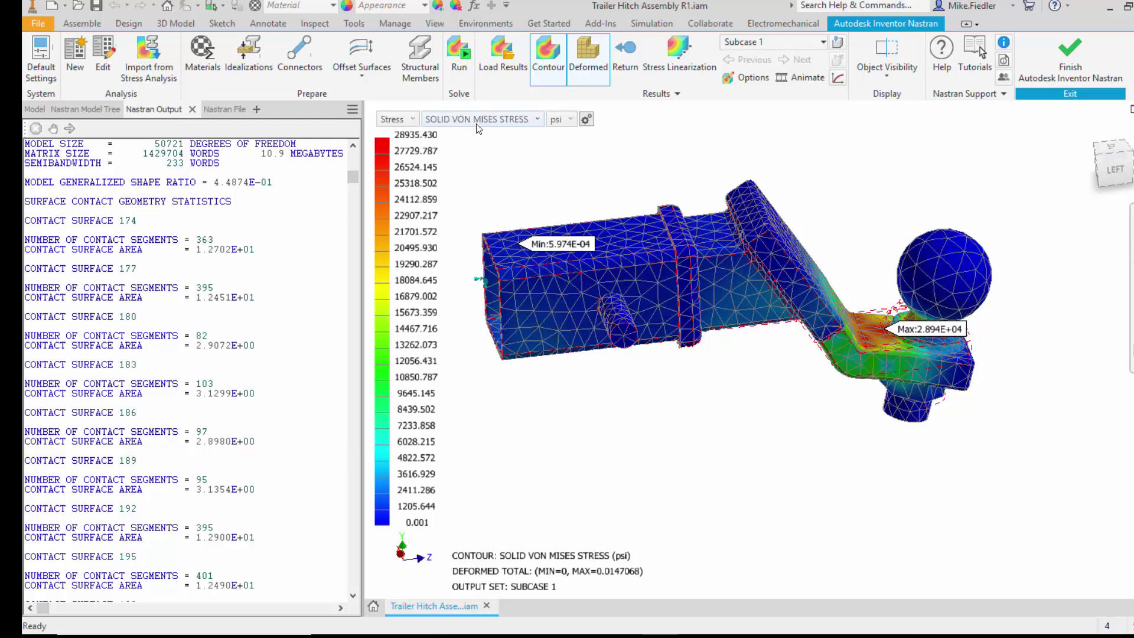
Return from the stress results to the meshed trailer hitch and inspect the contacting parts around the ball and pin.
left_click(623, 59)
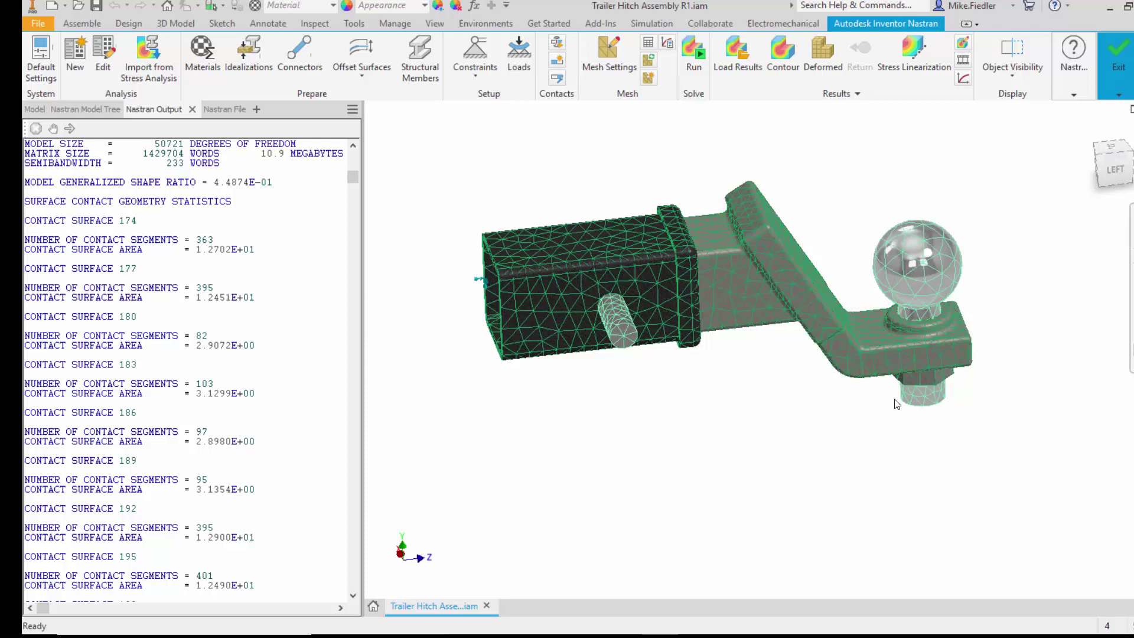
middle_click_drag(907, 398, 904, 316, "shift")
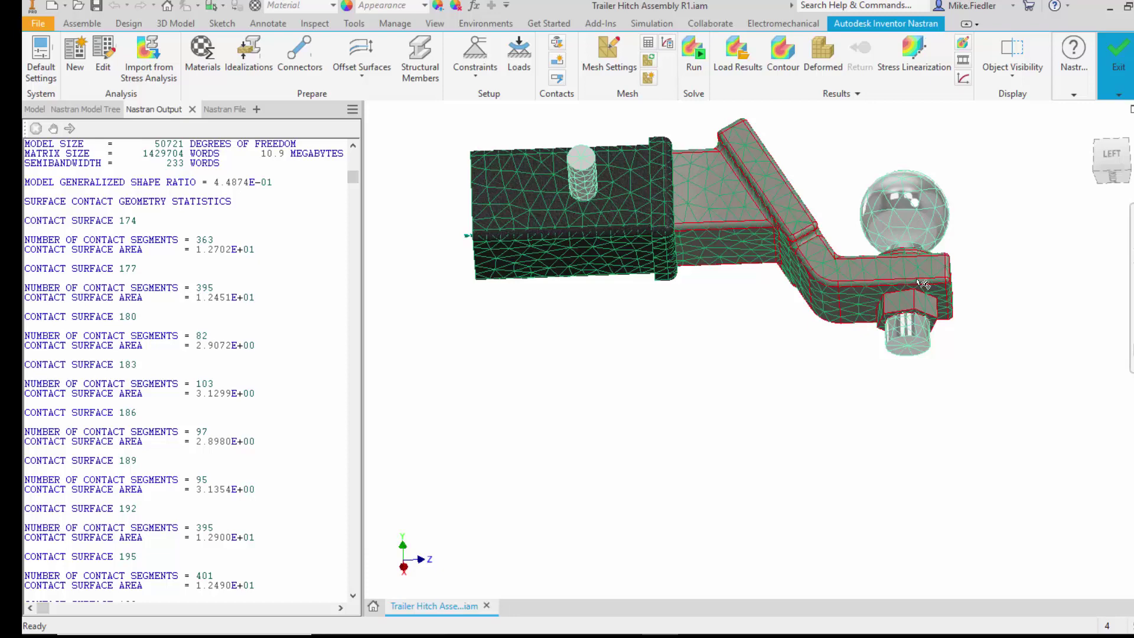
middle_click_drag(914, 286, 901, 384, "shift")
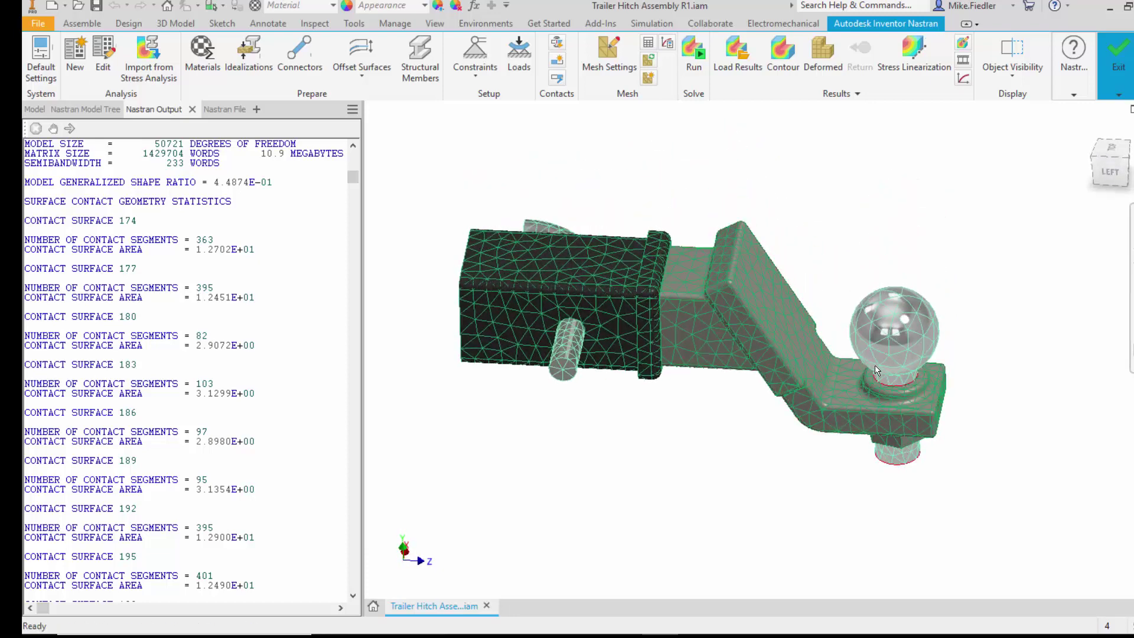
Set the contact type to Separation for all surface contacts except Contact (13) between the chrome hitch ball and hitch.
left_click(69, 109)
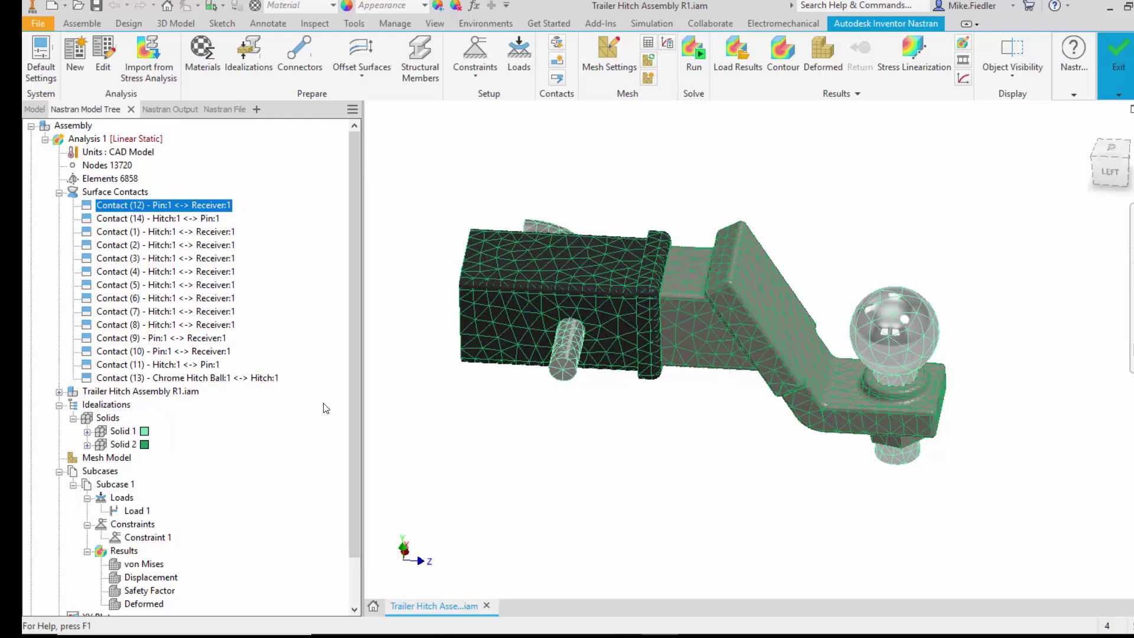
left_click(196, 366, "shift")
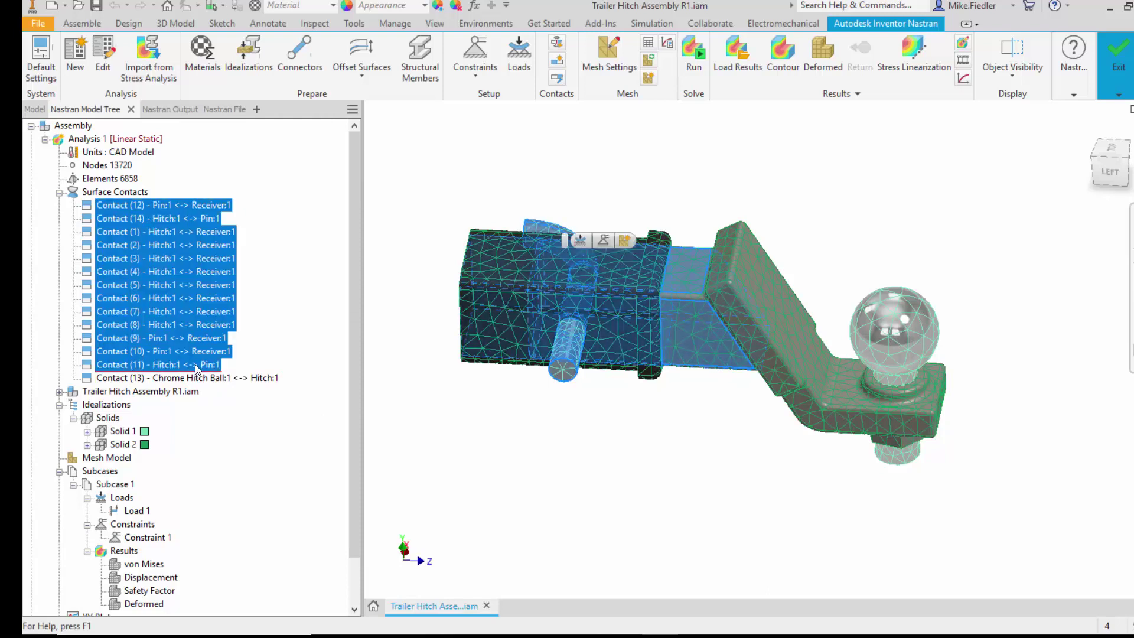
right_click(195, 365)
left_click(221, 374)
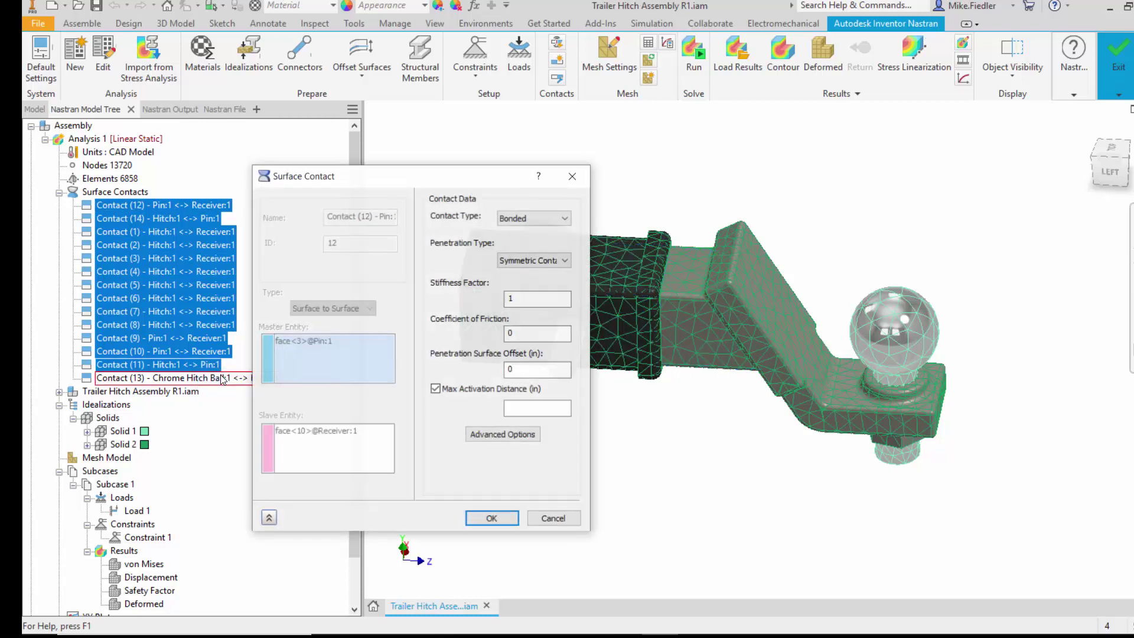
left_click(532, 217)
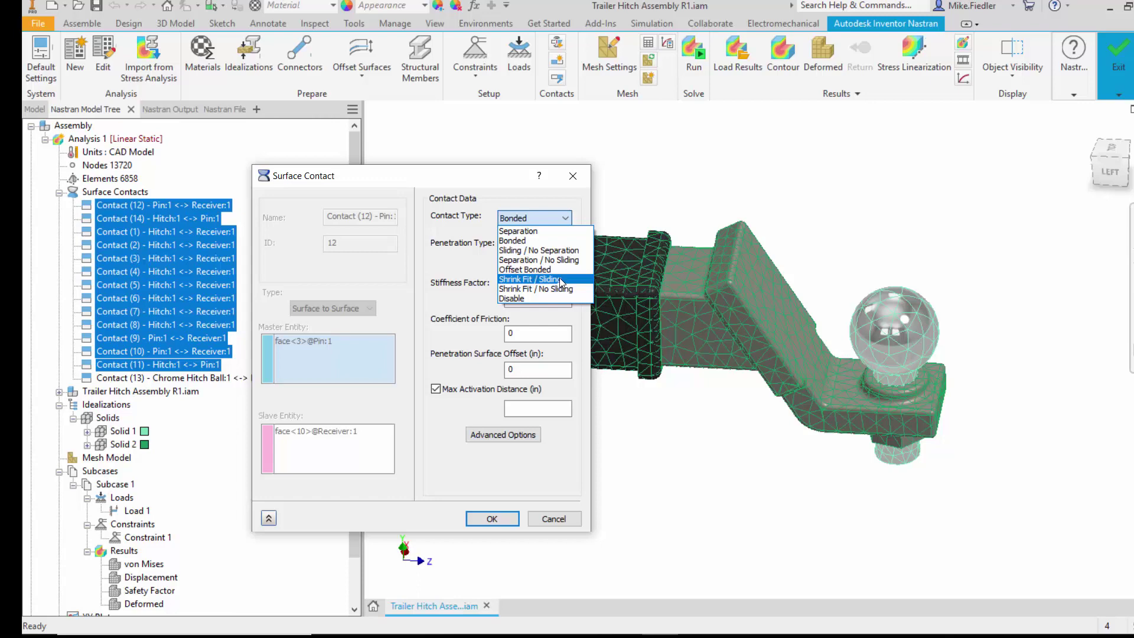
left_click(553, 240)
key("Down")
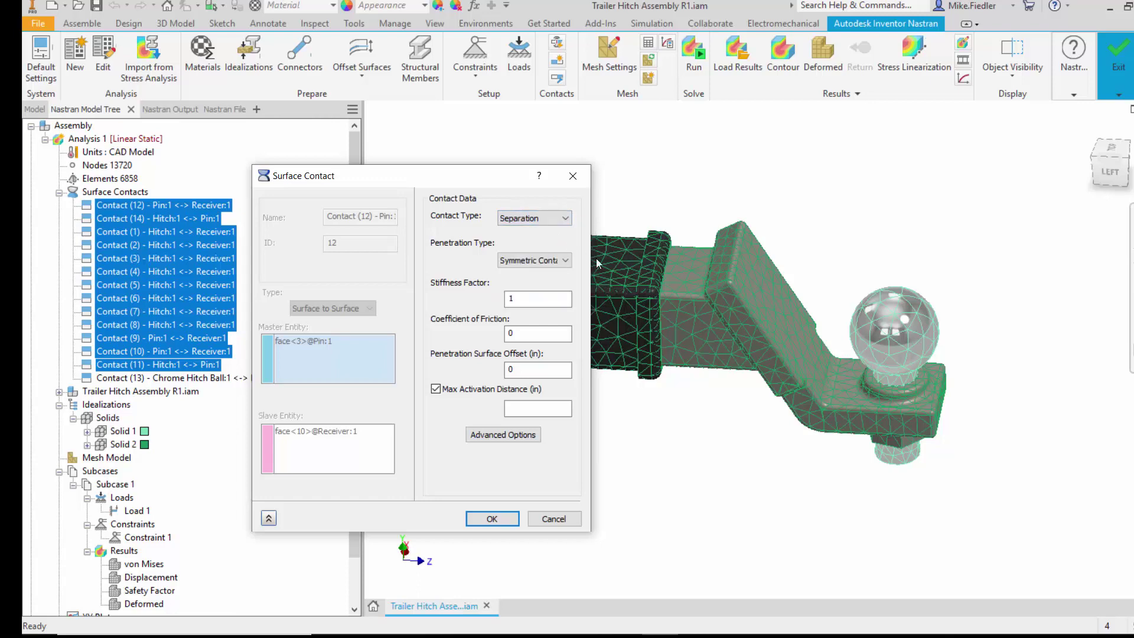
left_click(508, 520)
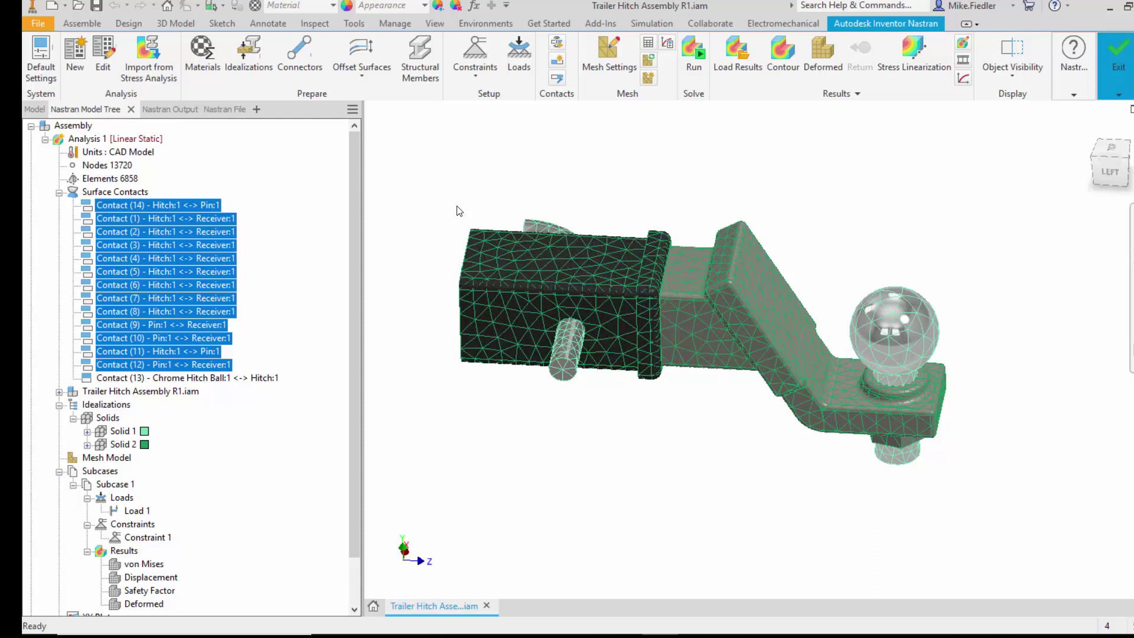
Run the linear static analysis with the separation contacts and load its results.
left_click(697, 56)
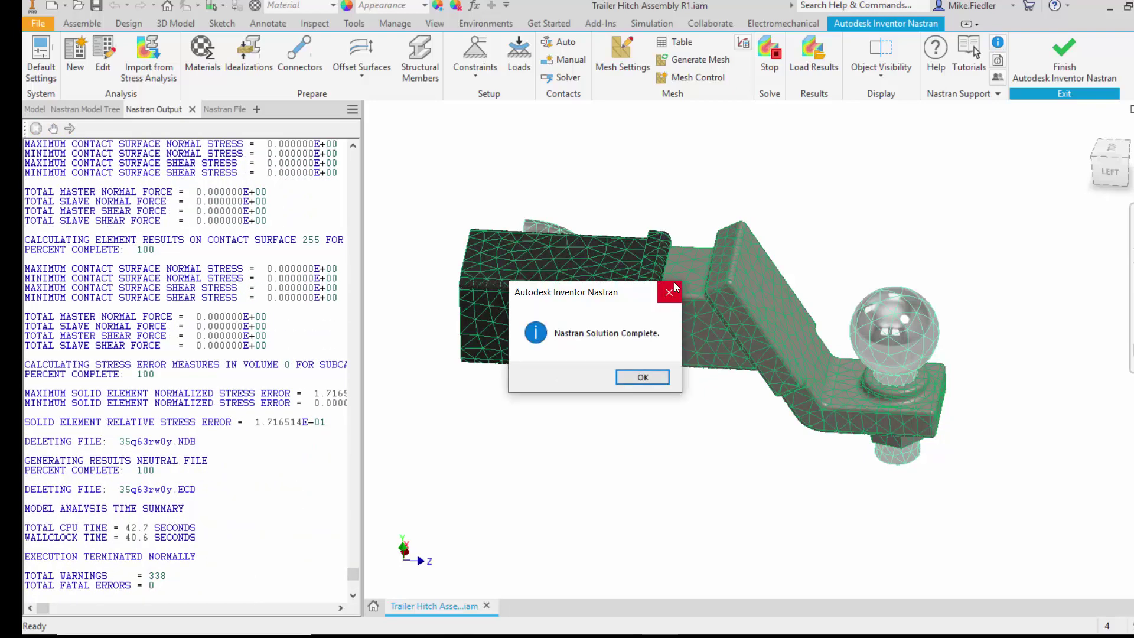
left_click(638, 378)
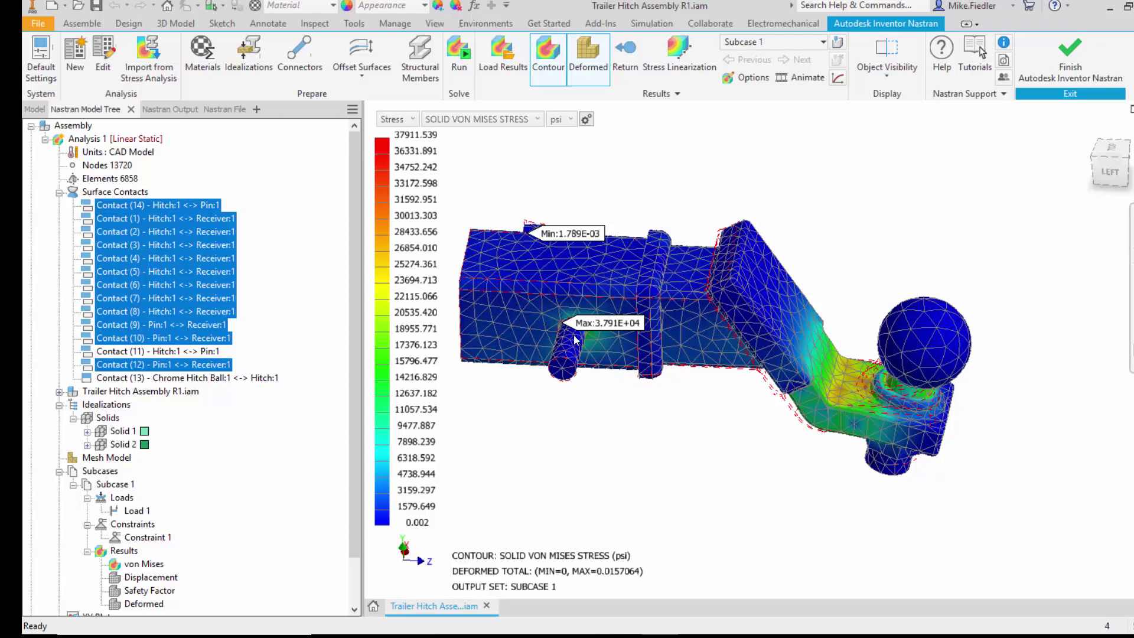
Examine the von Mises stress where the pin passes through the receiver wall, around the maximum marker.
middle_click_drag(608, 343, 552, 325, "shift")
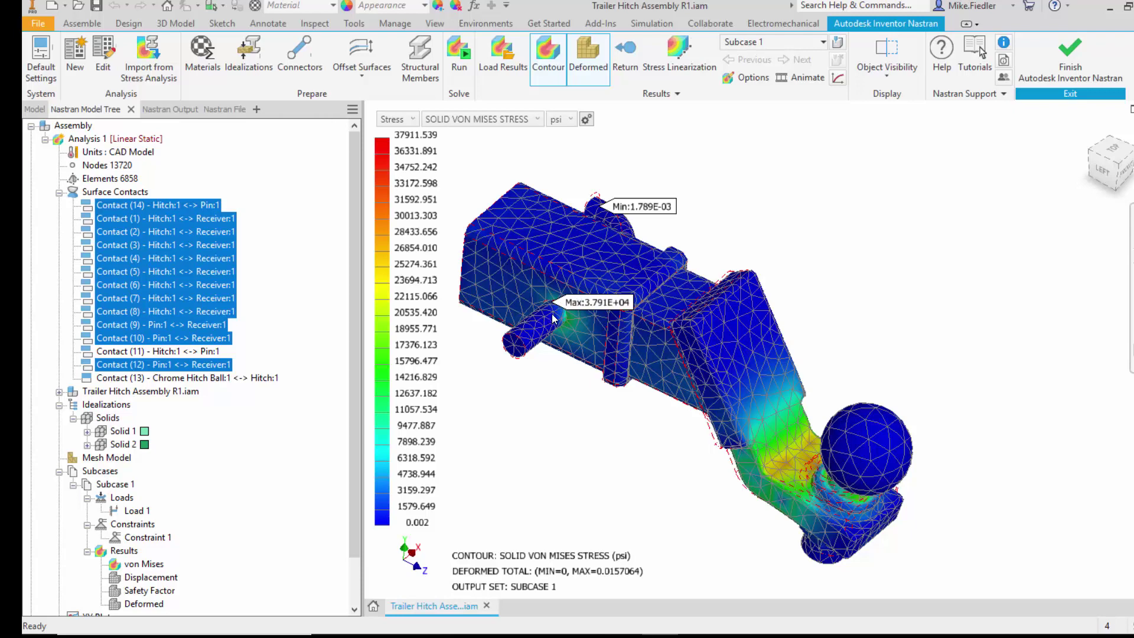
scroll(554, 319, "up", 2)
scroll(558, 311, "up", 4)
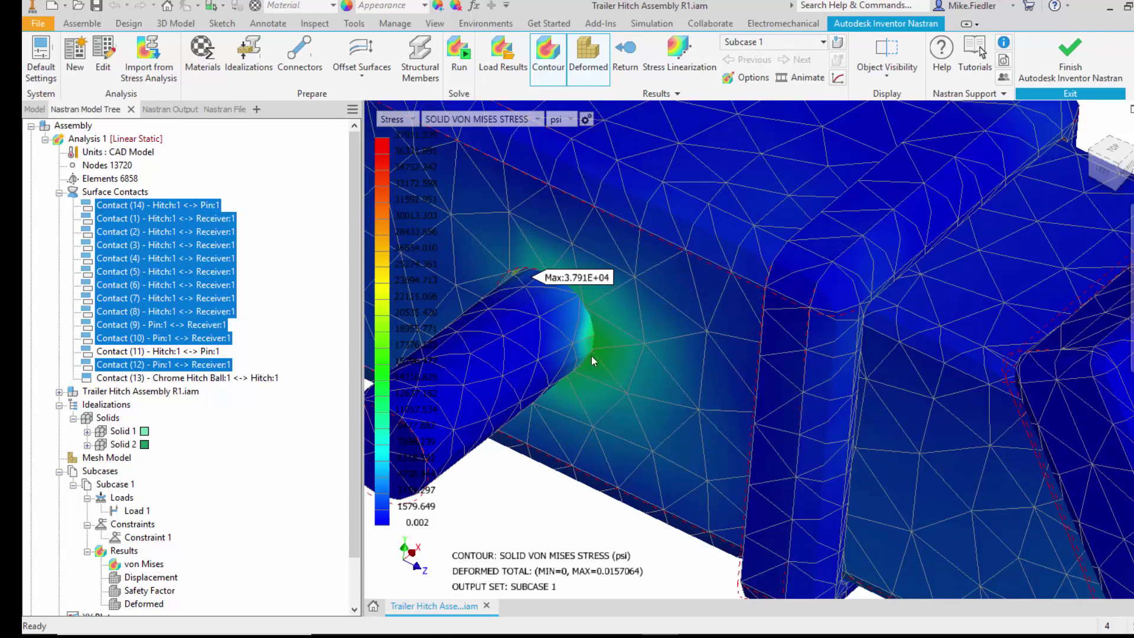
middle_click_drag(594, 355, 647, 335, "shift")
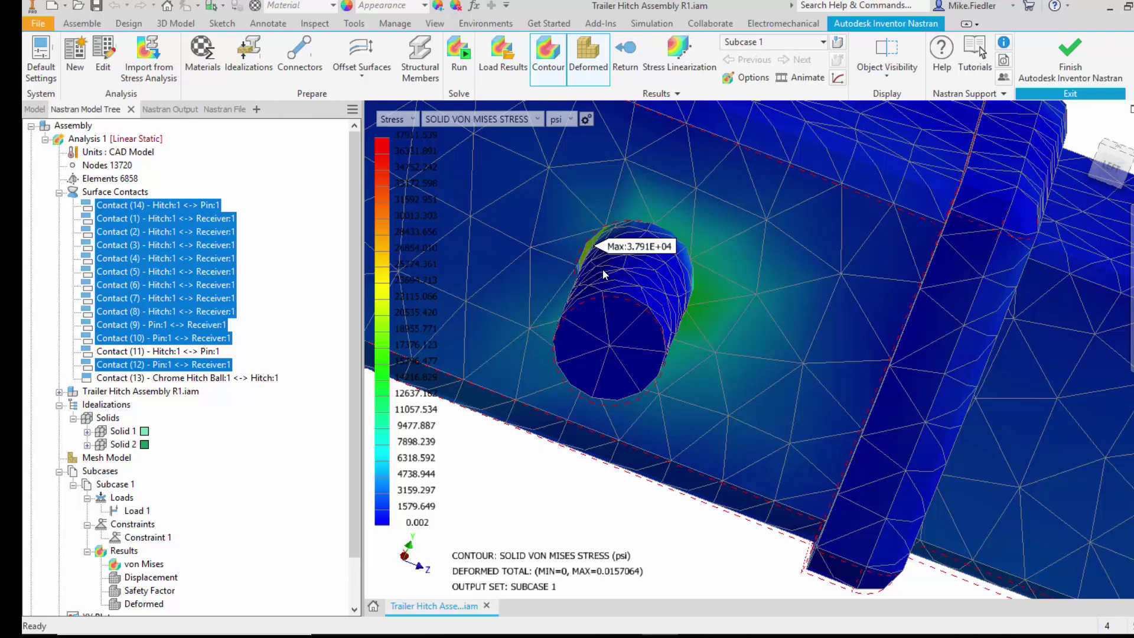
scroll(576, 249, "up", 4)
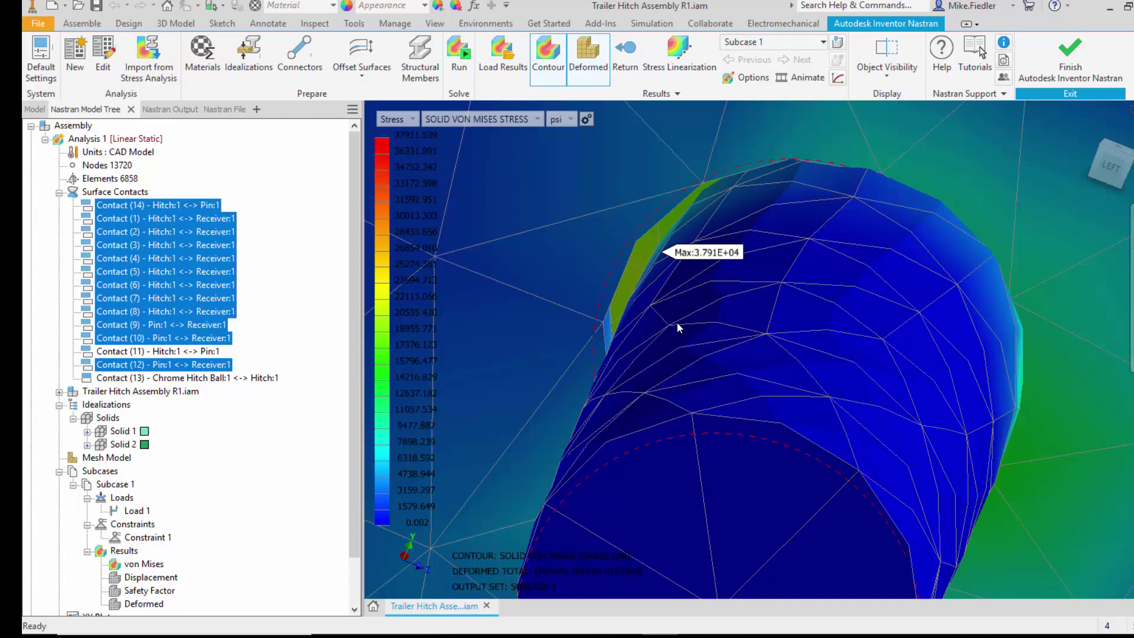
scroll(677, 323, "down", 6)
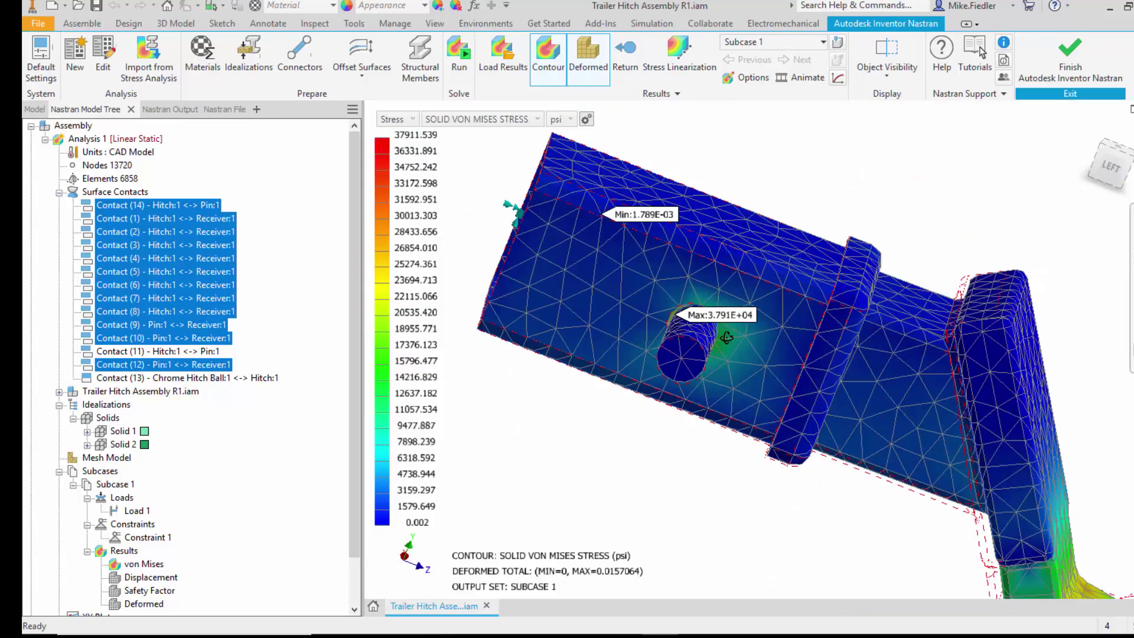
mouse_move(727, 340)
middle_mouse_down("shift")
mouse_move(751, 357)
mouse_move(631, 346)
mouse_move(728, 352)
middle_mouse_up("shift")
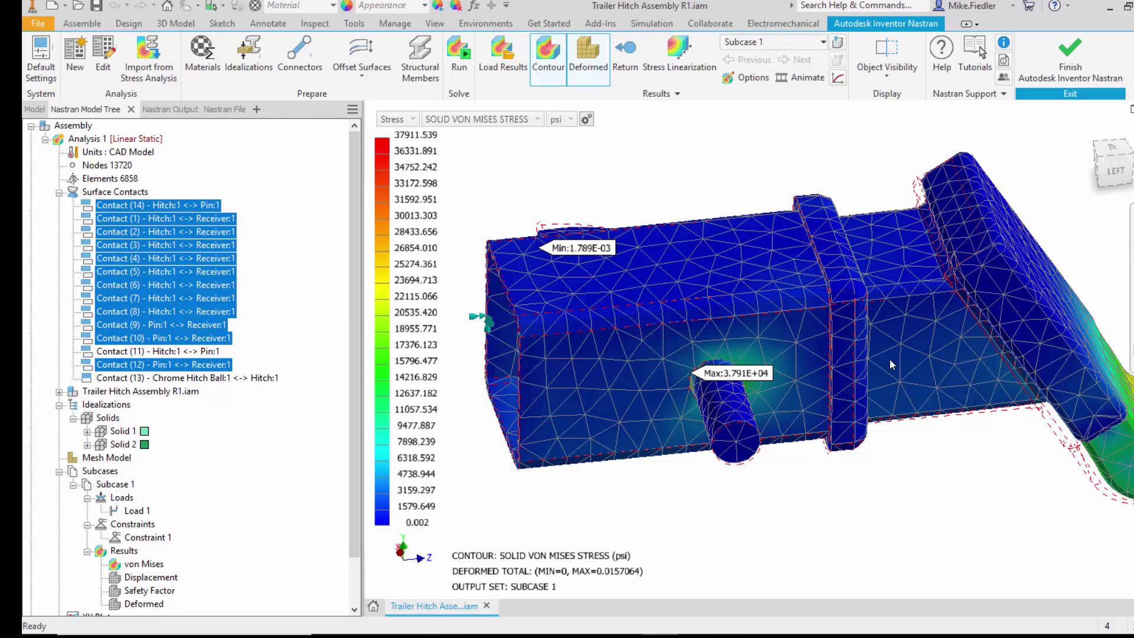
Examine the stress contour over the whole assembly, comparing the pin hole with the hitch bend beside the ball.
left_click(1100, 158)
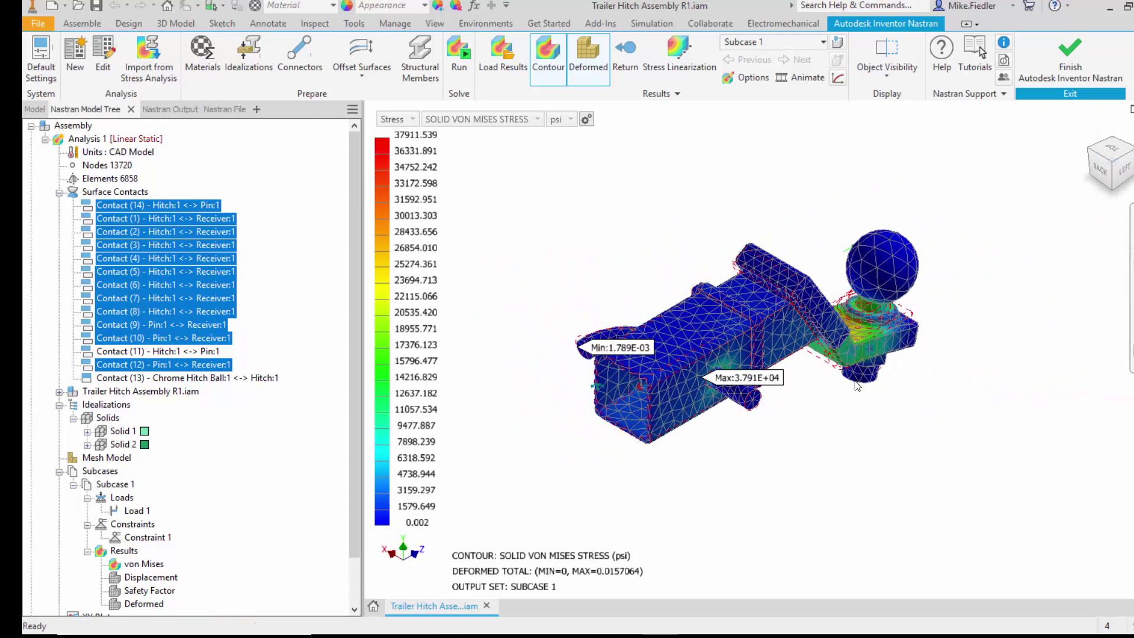
middle_click_drag(846, 401, 747, 424, "shift")
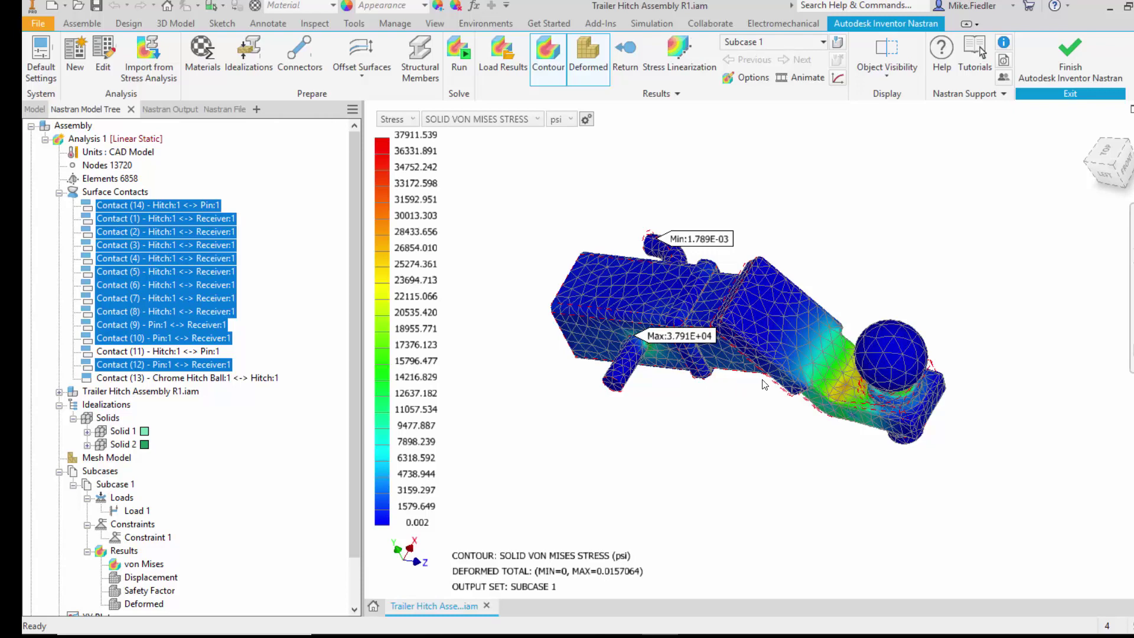
middle_click_drag(770, 385, 648, 355, "shift")
scroll(648, 356, "up", 5)
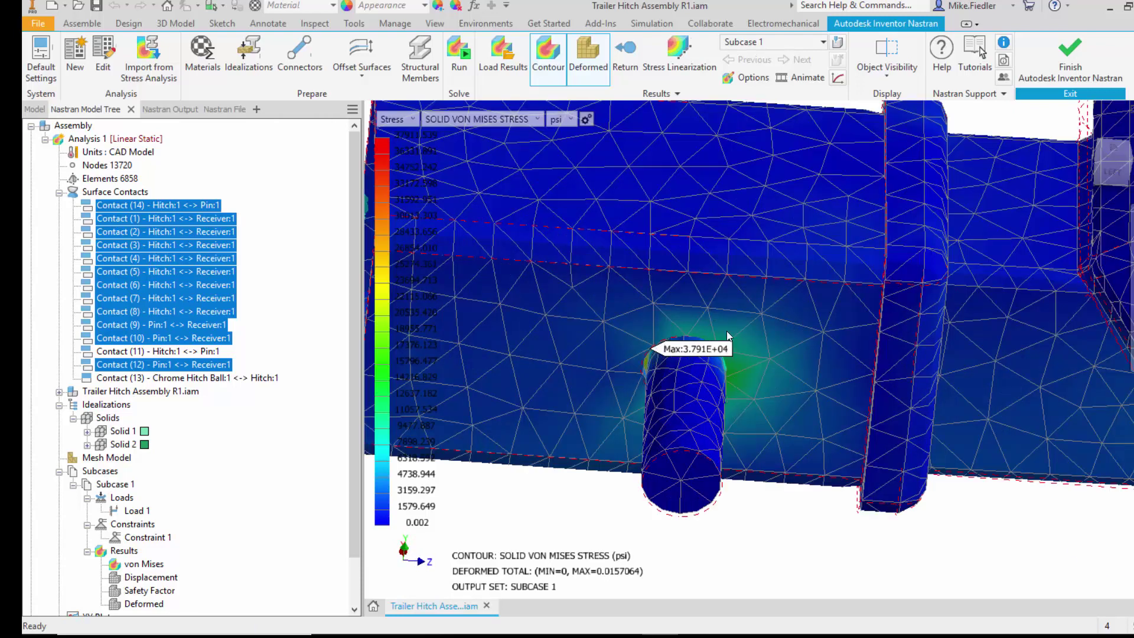
scroll(811, 388, "down", 5)
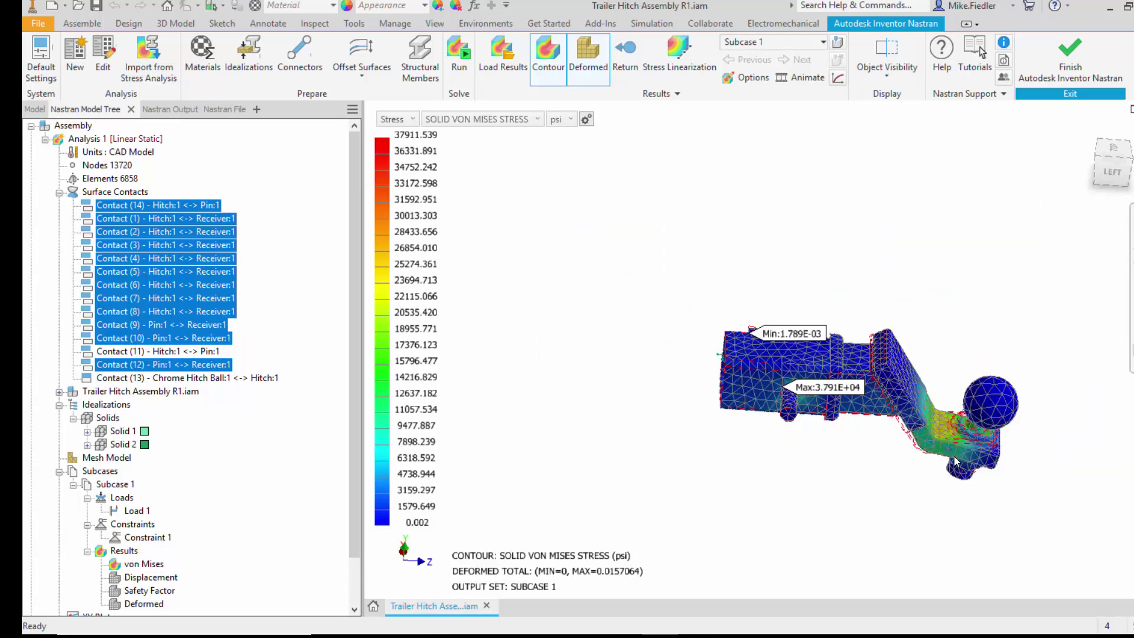
scroll(957, 442, "up", 5)
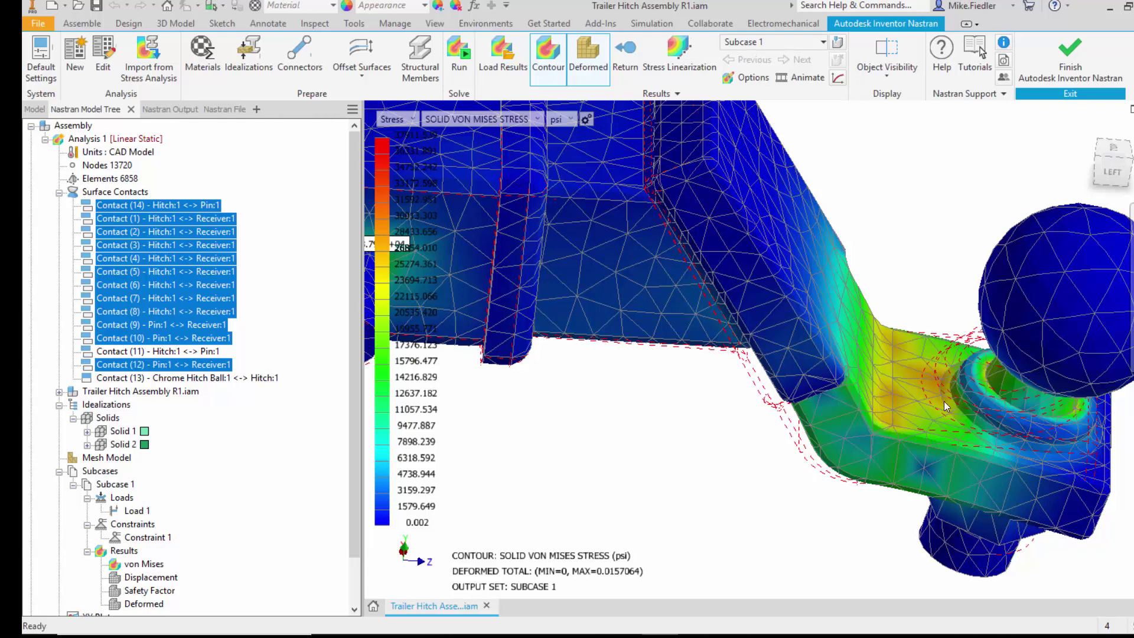
scroll(969, 385, "up", 2)
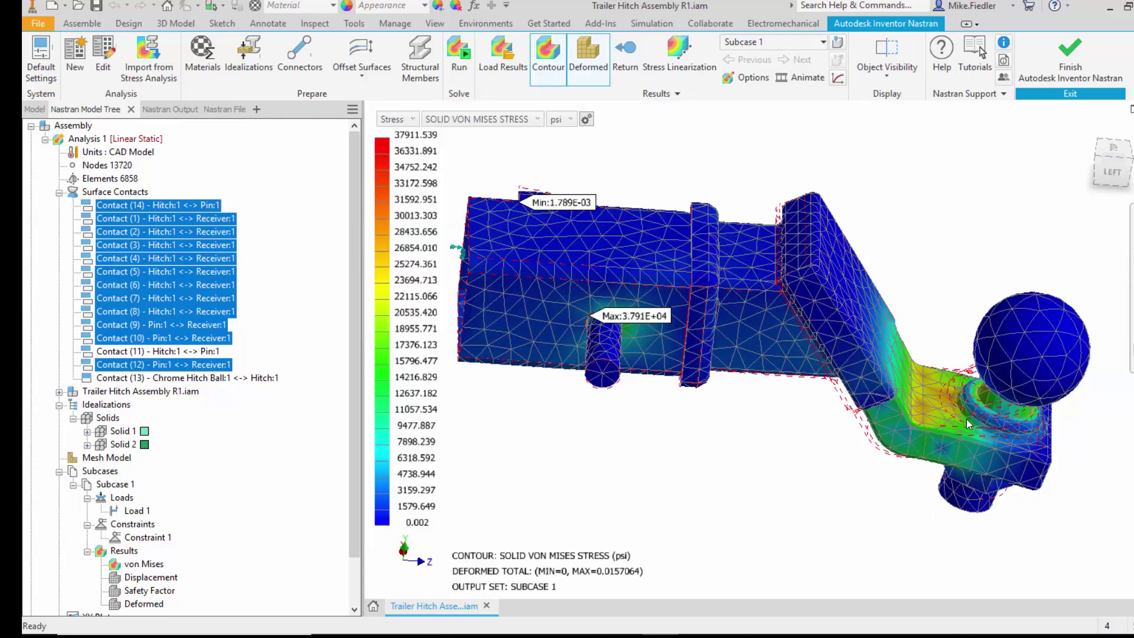